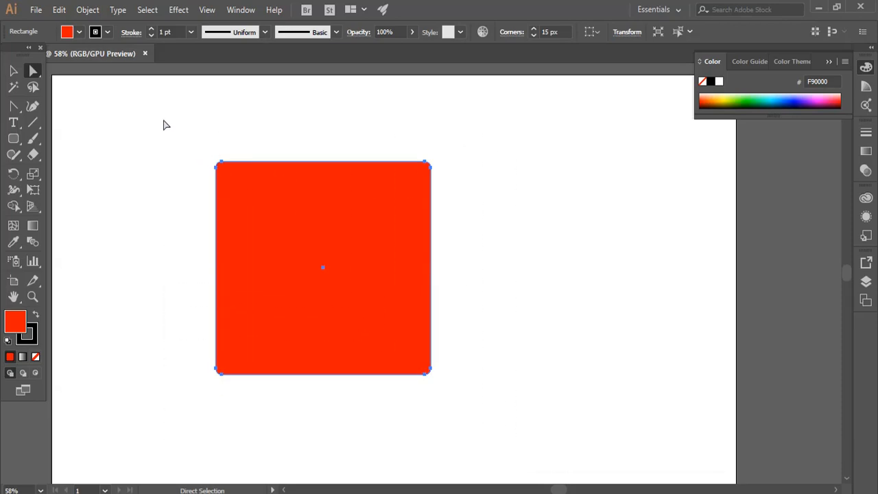
- Round all four corners of the red square to a radius of about 96.55 px
{"action": "left_click_drag", "start_coordinate": [164, 125], "coordinate": [523, 442]}
{"action": "left_click_drag", "start_coordinate": [225, 171], "coordinate": [252, 205]}
{"action": "left_click", "coordinate": [183, 166]}
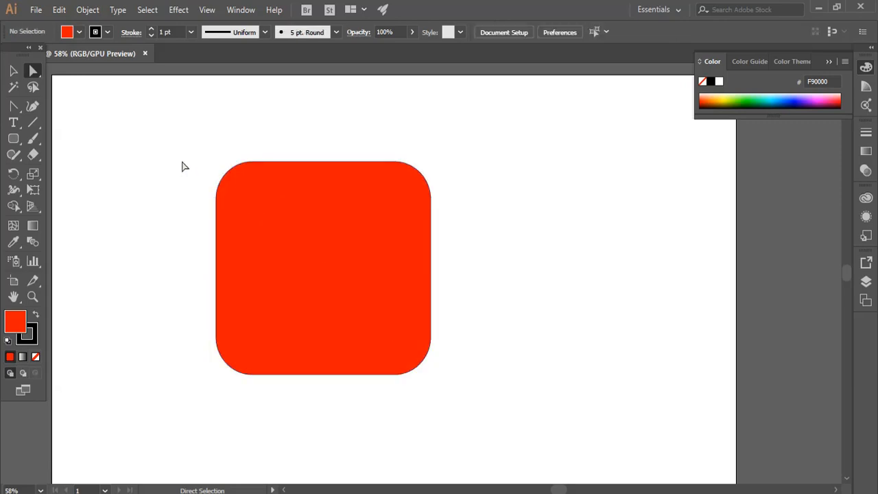
- Increase all four corner radii of the red square to about 273 px, making it nearly circular
{"action": "left_click_drag", "start_coordinate": [188, 141], "coordinate": [416, 362]}
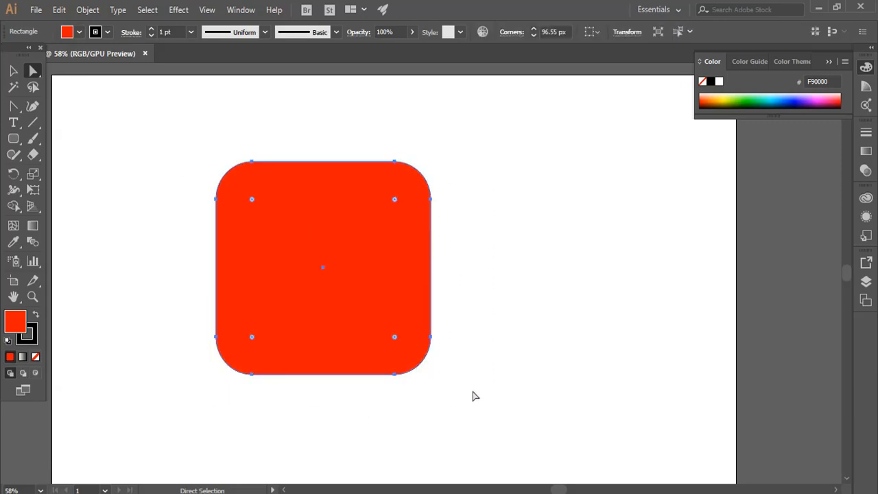
{"action": "left_click_drag", "start_coordinate": [396, 199], "coordinate": [295, 309]}
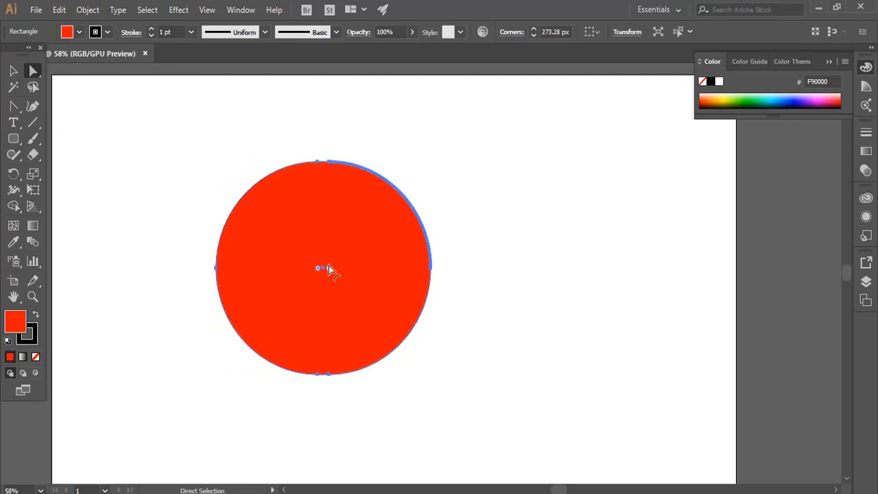
{"action": "left_click_drag", "start_coordinate": [328, 267], "coordinate": [355, 240]}
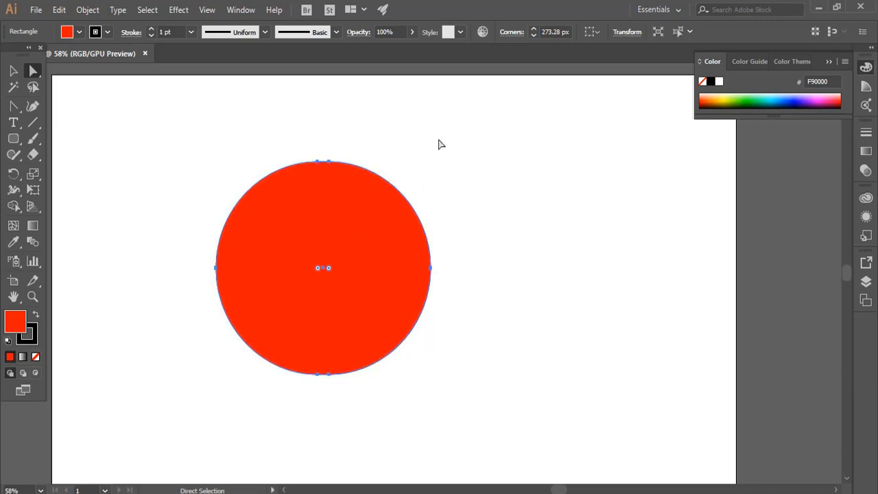
- Reduce the red shape's corner radii to 0 px and delete the shape
{"action": "left_click_drag", "start_coordinate": [440, 143], "coordinate": [199, 432]}
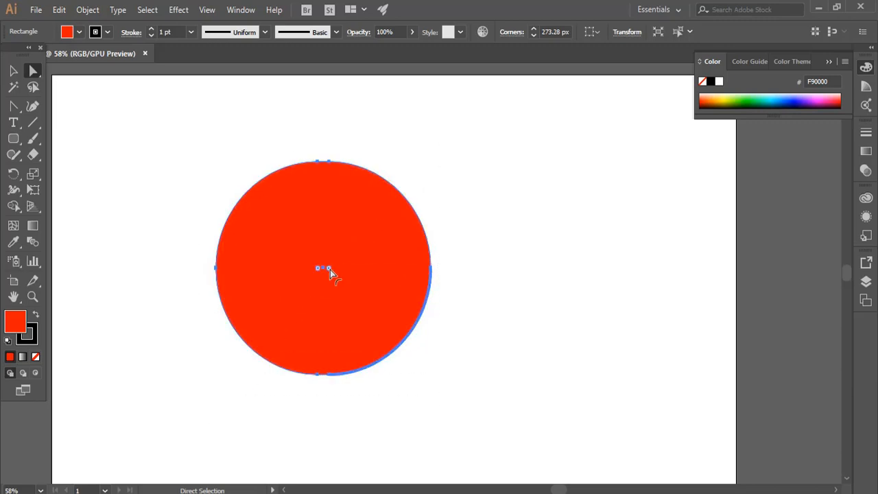
{"action": "left_click_drag", "start_coordinate": [330, 269], "coordinate": [560, 405]}
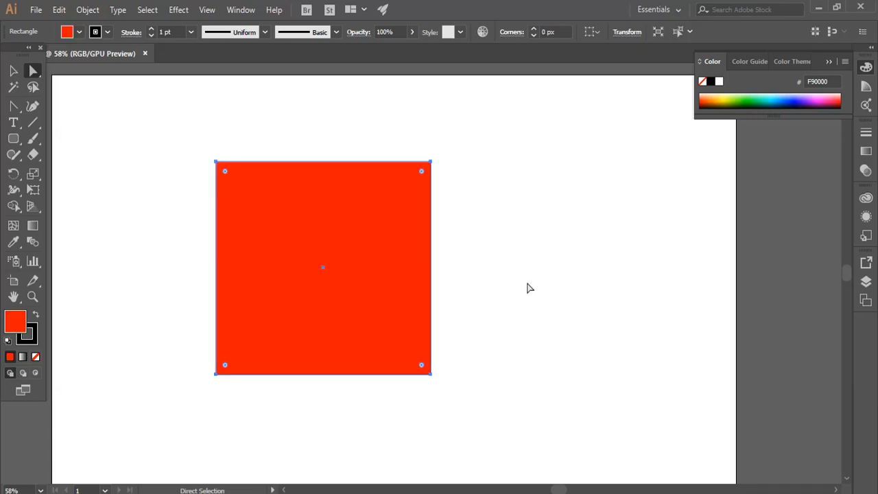
{"action": "left_click", "coordinate": [13, 70]}
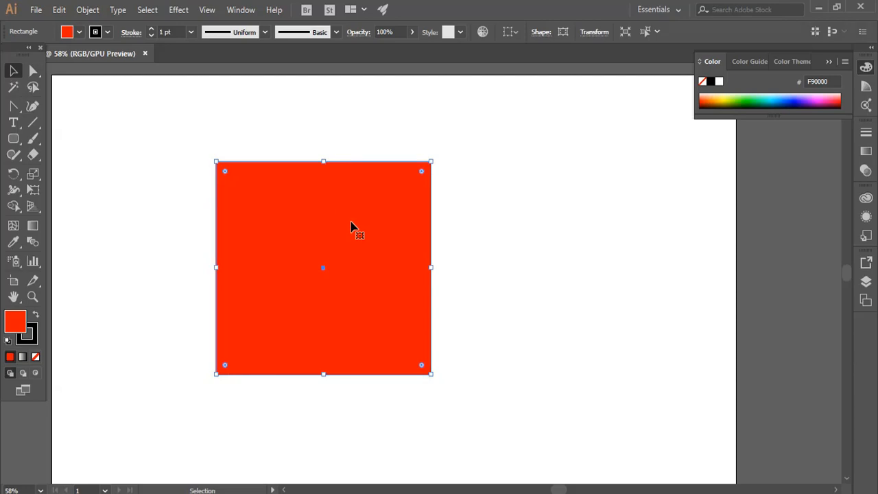
{"action": "key", "text": "Delete"}
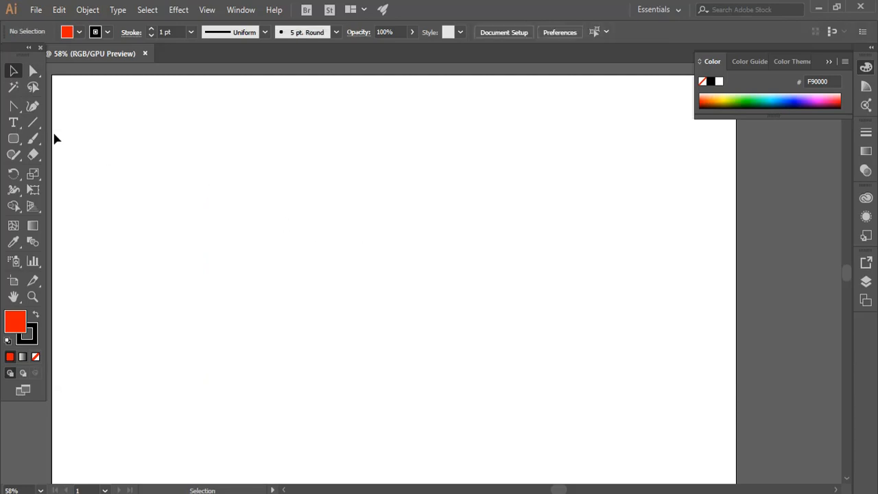
- Draw a red rounded rectangle, slightly wider than tall, near the middle of the artboard
{"action": "left_click", "coordinate": [15, 140]}
{"action": "left_click_drag", "start_coordinate": [243, 189], "coordinate": [482, 391]}
{"action": "left_click", "coordinate": [11, 70]}
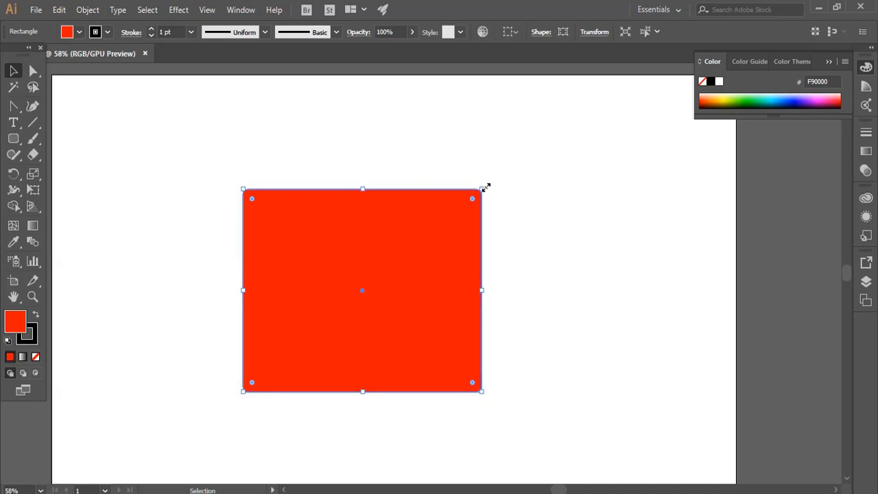
- Enlarge the rounded rectangle from its upper-right corner, stretch it upward, and narrow it slightly from the right edge
{"action": "left_click_drag", "start_coordinate": [483, 188], "coordinate": [522, 177]}
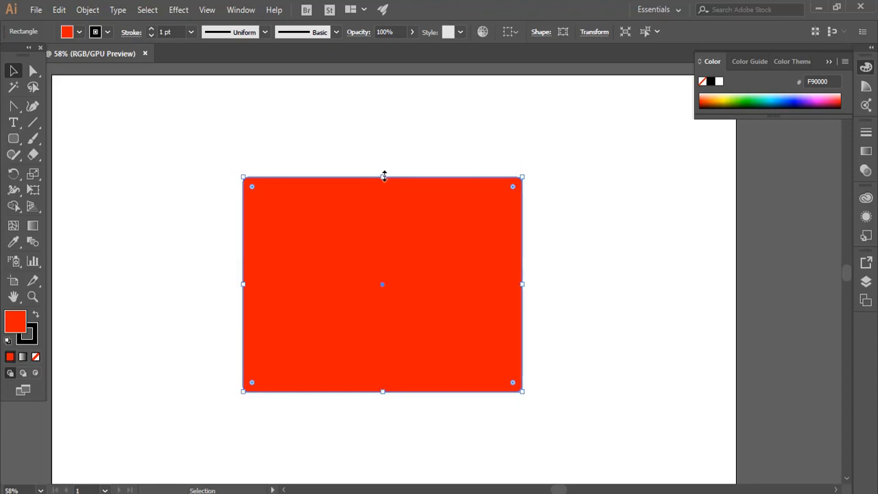
{"action": "mouse_move", "coordinate": [383, 177]}
{"action": "left_mouse_down"}
{"action": "mouse_move", "coordinate": [376, 289]}
{"action": "mouse_move", "coordinate": [384, 159]}
{"action": "left_mouse_up"}
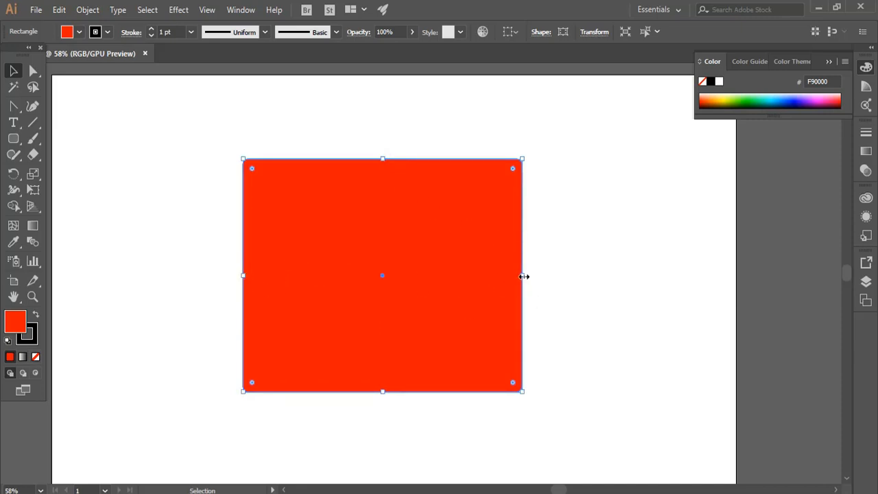
{"action": "mouse_move", "coordinate": [524, 277]}
{"action": "left_mouse_down"}
{"action": "mouse_move", "coordinate": [330, 278]}
{"action": "mouse_move", "coordinate": [516, 277]}
{"action": "left_mouse_up"}
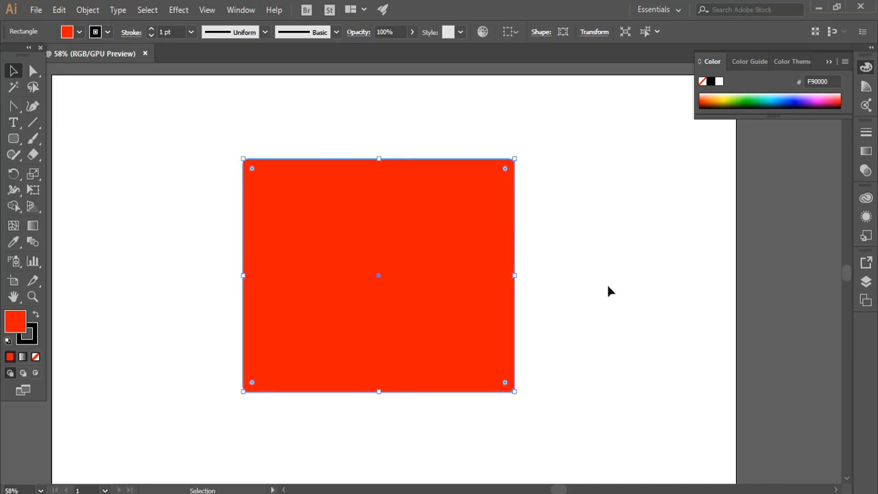
- Scale the rounded rectangle down proportionally from its lower-right corner and delete it
{"action": "left_click_drag", "start_coordinate": [516, 389], "coordinate": [428, 317]}
{"action": "left_click", "coordinate": [425, 316], "text": "shift"}
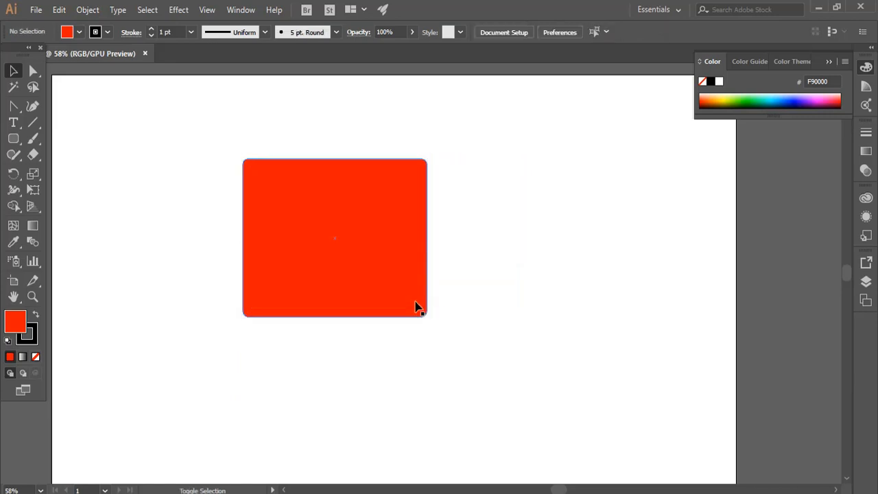
{"action": "left_click", "coordinate": [416, 303]}
{"action": "left_click_drag", "start_coordinate": [427, 315], "coordinate": [443, 268]}
{"action": "key", "text": "Delete"}
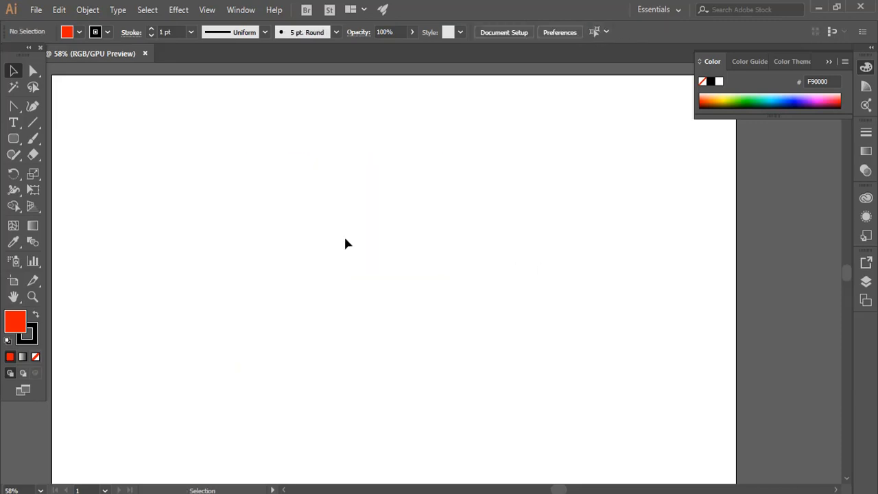
- Draw a large red rounded rectangle and round only its upper-left corner to about 214 px
{"action": "left_click", "coordinate": [13, 138]}
{"action": "left_click_drag", "start_coordinate": [234, 162], "coordinate": [506, 384]}
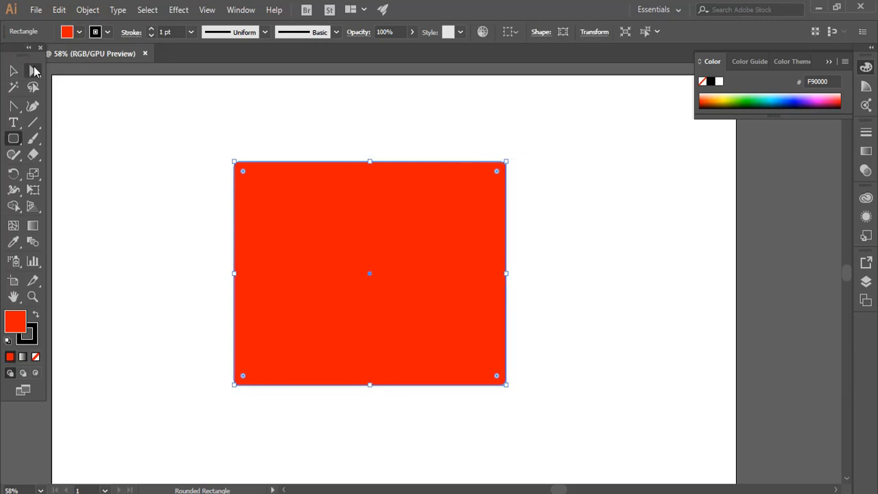
{"action": "left_click_drag", "start_coordinate": [33, 71], "coordinate": [62, 78]}
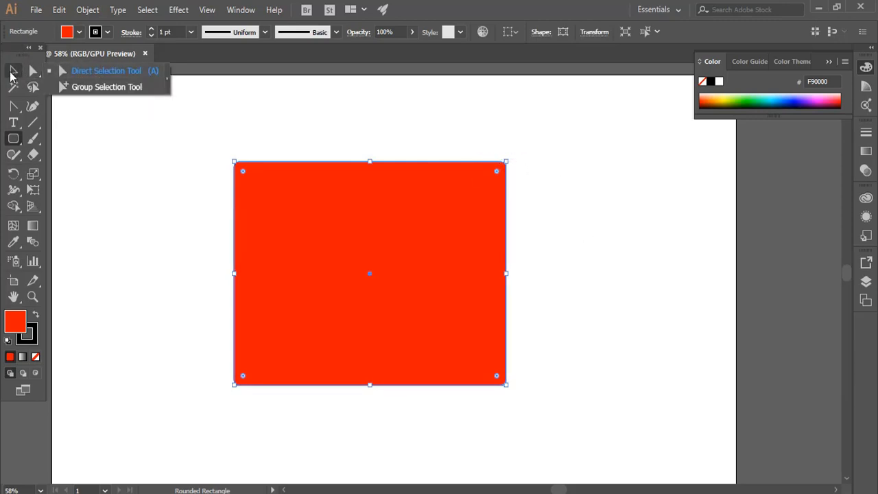
{"action": "left_click", "coordinate": [93, 71]}
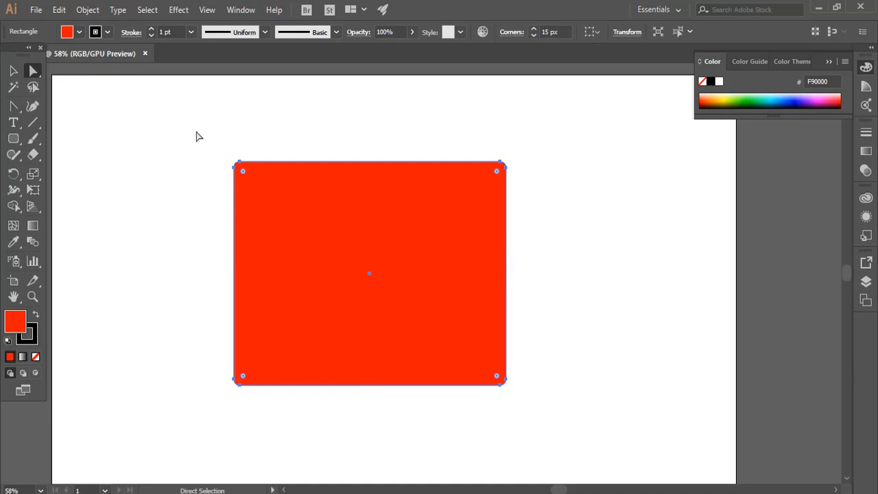
{"action": "left_click_drag", "start_coordinate": [196, 137], "coordinate": [267, 206]}
{"action": "left_click_drag", "start_coordinate": [245, 172], "coordinate": [313, 247]}
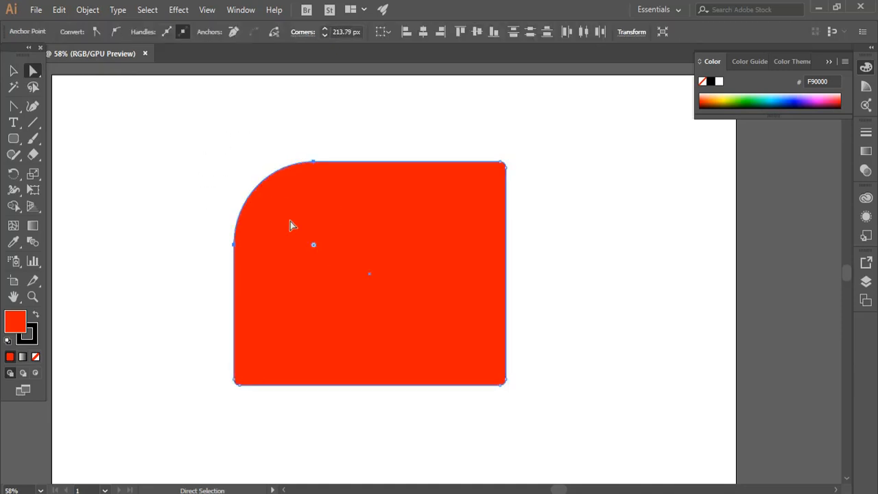
- Reduce the rectangle's upper-left corner rounding to nearly match the other three corners
{"action": "left_click", "coordinate": [12, 71]}
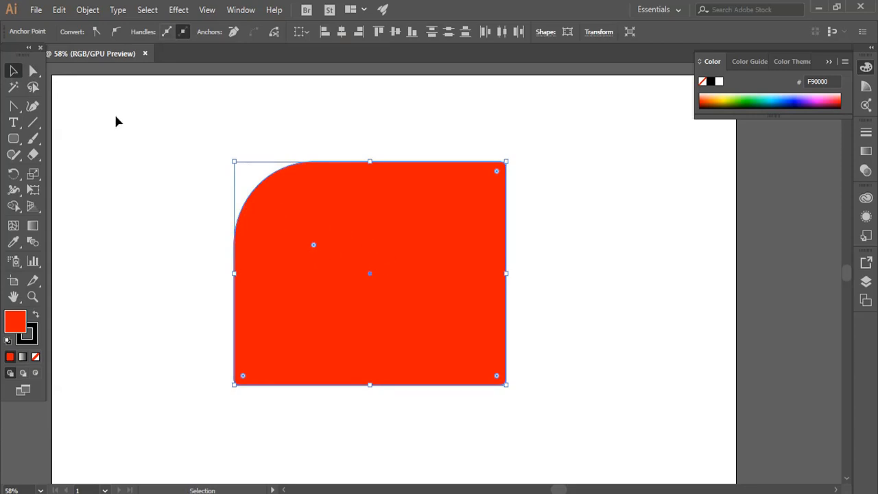
{"action": "left_click", "coordinate": [33, 71]}
{"action": "left_click_drag", "start_coordinate": [315, 245], "coordinate": [218, 184]}
{"action": "left_click", "coordinate": [212, 184]}
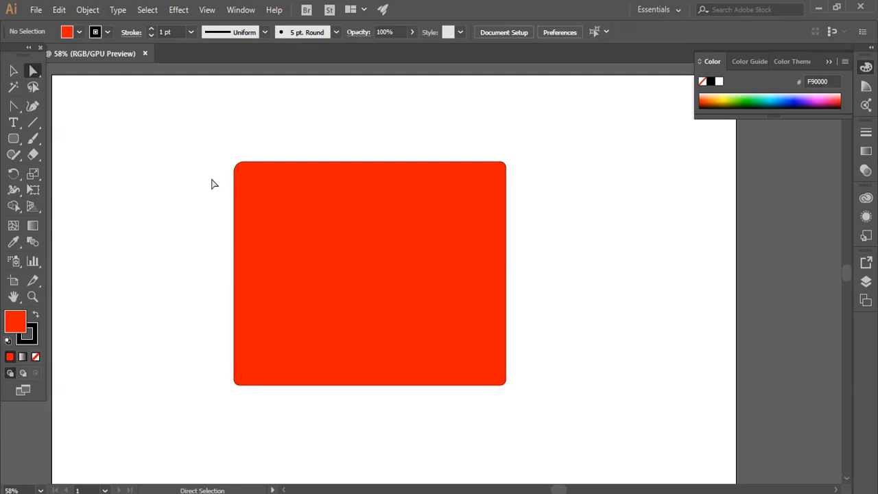
- Lower the red rectangle's opacity to 33%
{"action": "left_click", "coordinate": [12, 70]}
{"action": "left_click", "coordinate": [415, 271]}
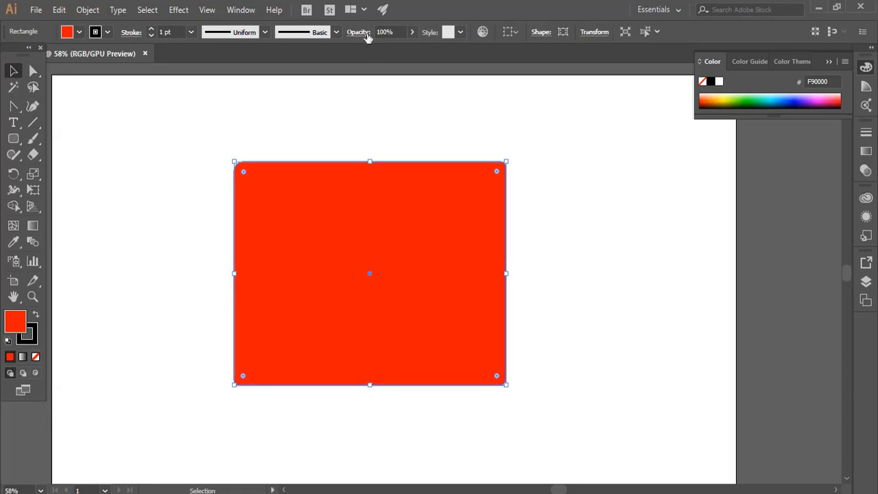
{"action": "left_click", "coordinate": [414, 31]}
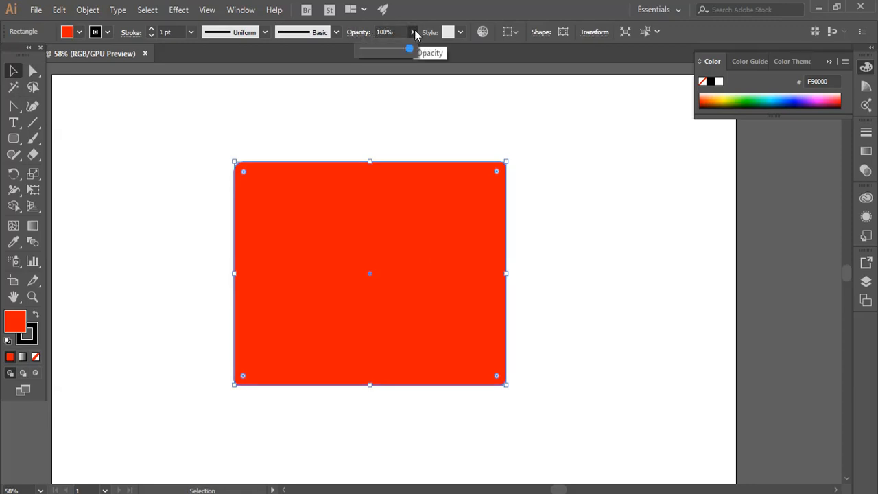
{"action": "left_click_drag", "start_coordinate": [415, 48], "coordinate": [378, 49]}
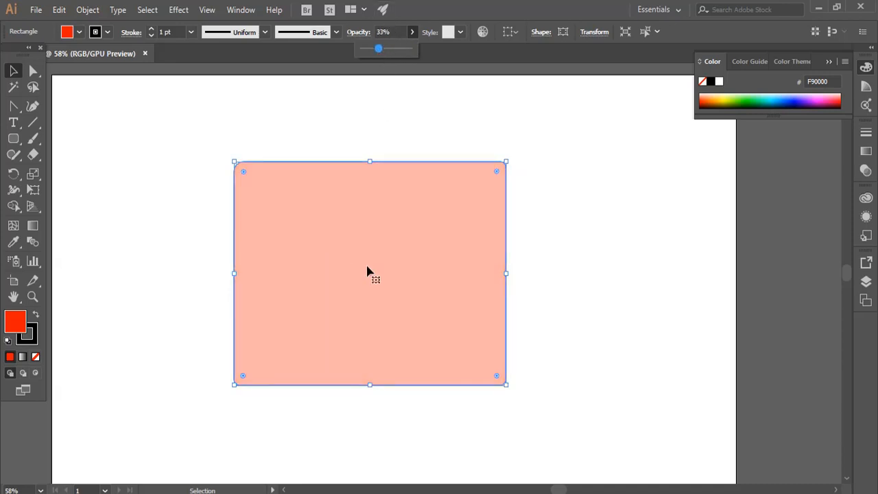
{"action": "left_click", "coordinate": [573, 202]}
- Set the rectangle's opacity back to 100%
{"action": "left_click", "coordinate": [444, 231]}
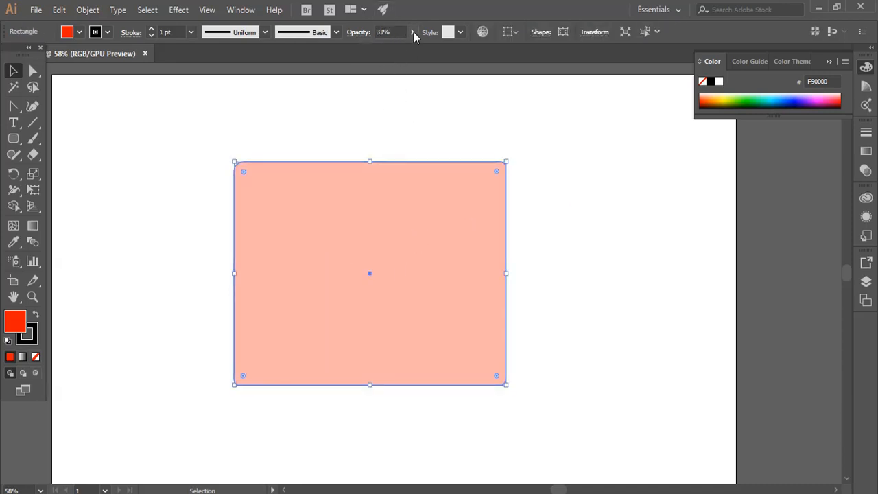
{"action": "left_click", "coordinate": [412, 32]}
{"action": "left_click", "coordinate": [402, 50]}
{"action": "left_click_drag", "start_coordinate": [402, 49], "coordinate": [416, 52]}
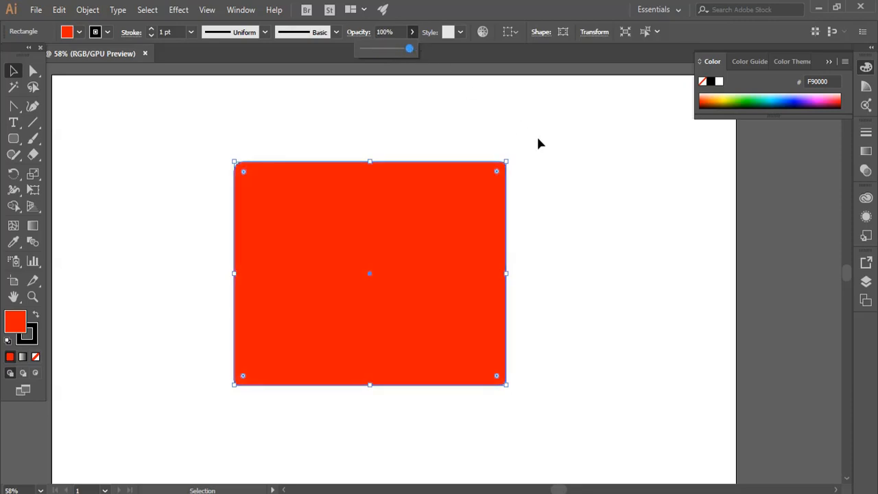
{"action": "left_click", "coordinate": [538, 143]}
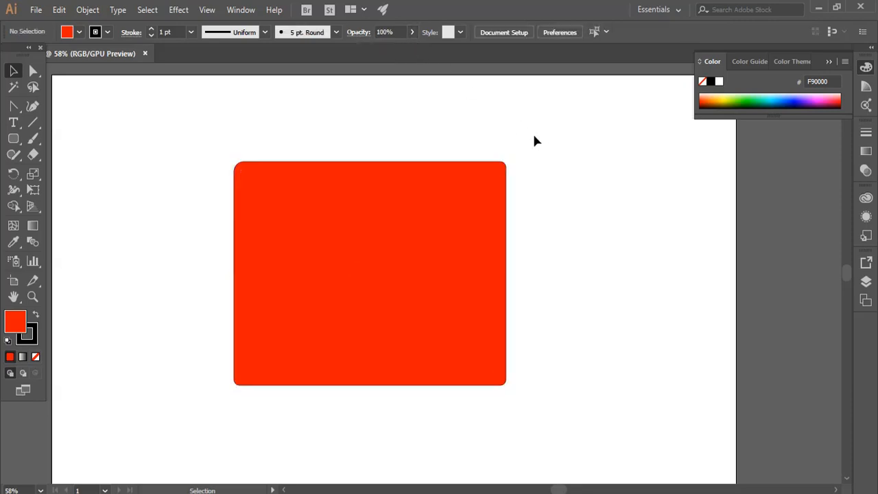
- Change the red rectangle's stroke color to dark blue
{"action": "left_click", "coordinate": [384, 295]}
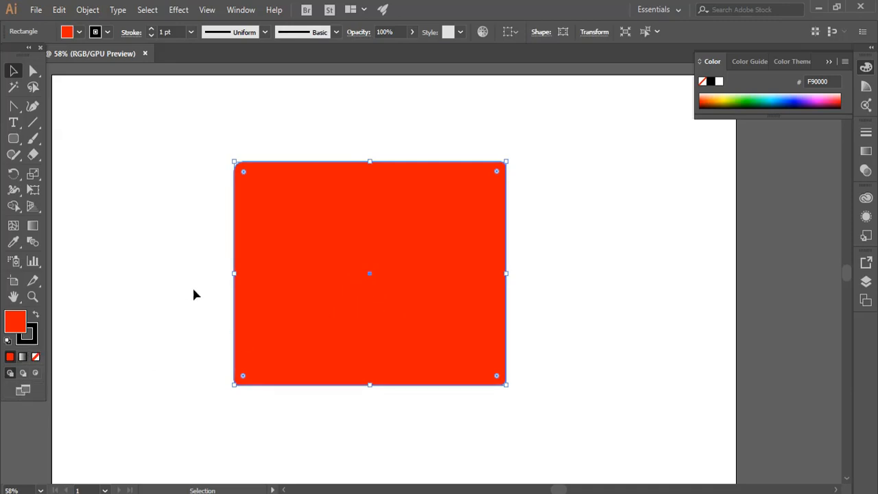
{"action": "left_click", "coordinate": [108, 33]}
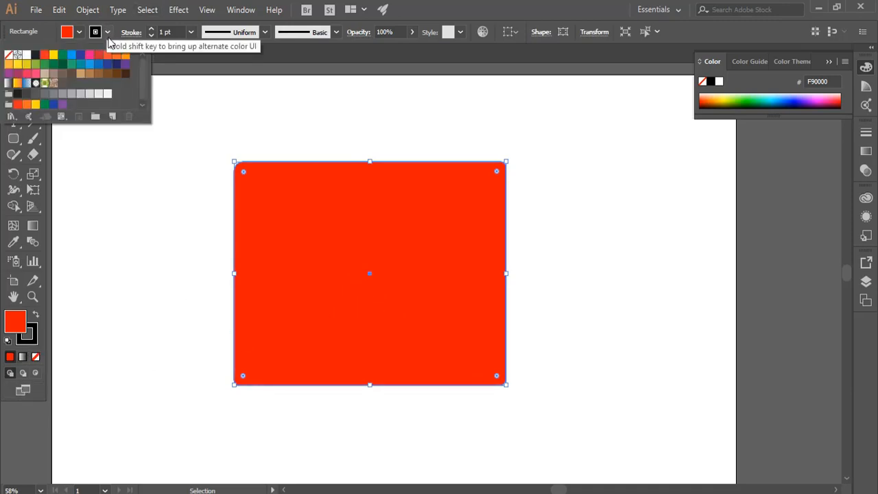
{"action": "left_click", "coordinate": [73, 55]}
{"action": "left_click", "coordinate": [80, 55]}
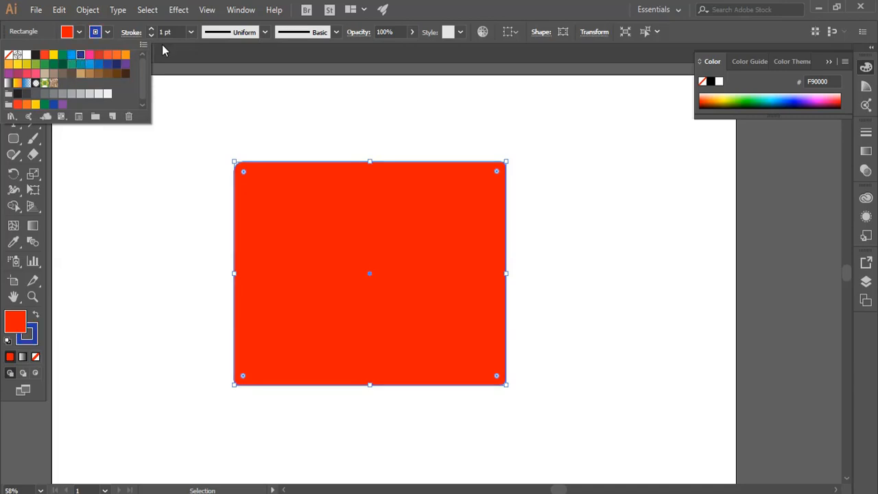
- Increase the rectangle's stroke weight to 33 pt
{"action": "left_click", "coordinate": [153, 30]}
{"action": "left_click", "coordinate": [153, 29]}
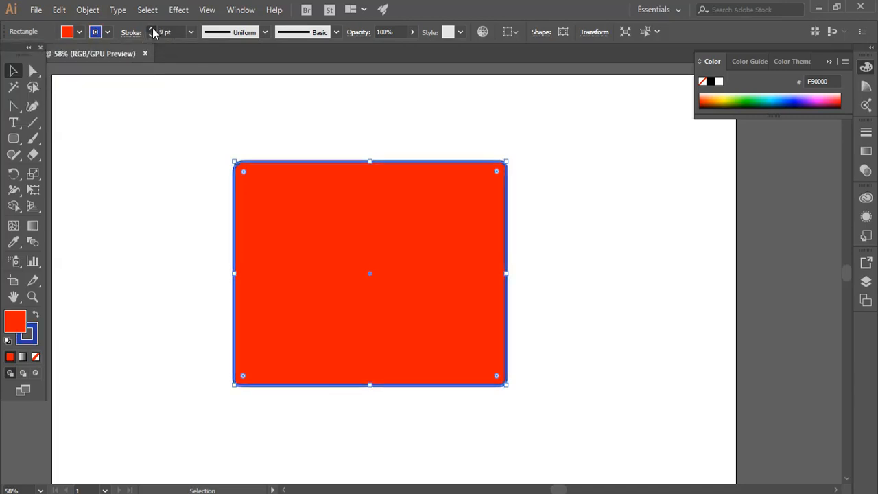
{"action": "left_click", "coordinate": [153, 33]}
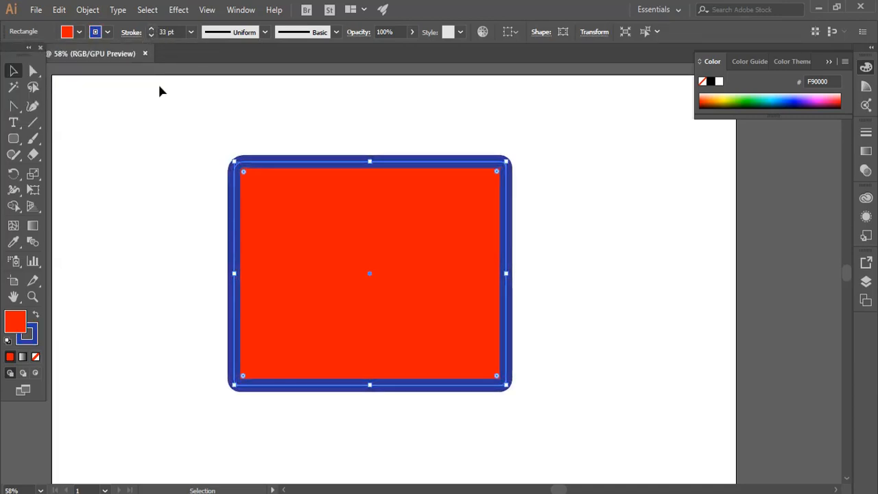
{"action": "left_click", "coordinate": [185, 238]}
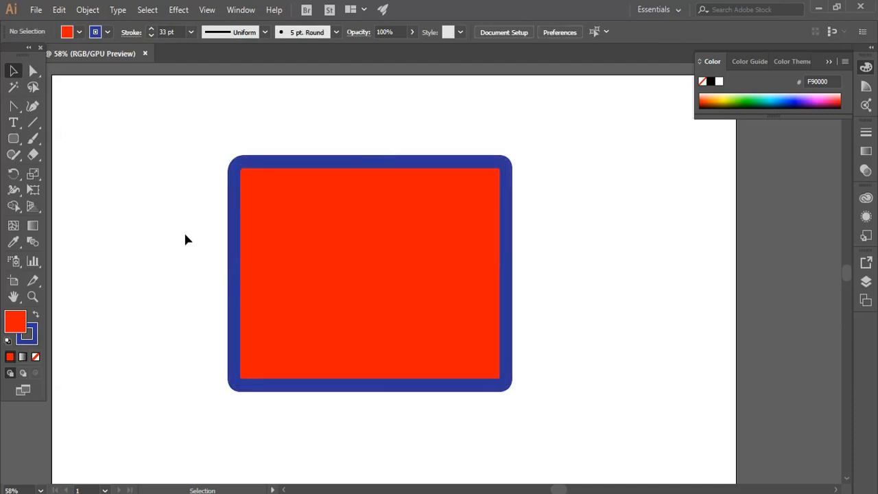
- Try different width profiles on the rectangle's blue stroke and apply the triangular tapered one
{"action": "left_click", "coordinate": [361, 219]}
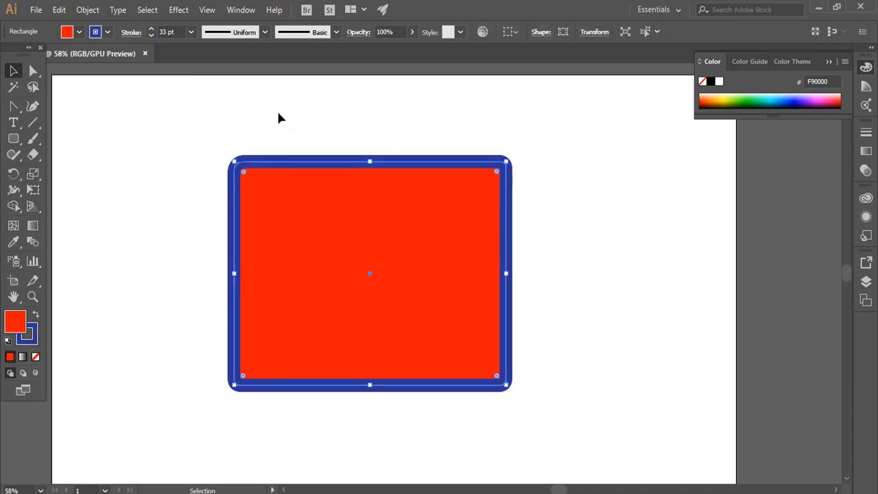
{"action": "left_click", "coordinate": [264, 32]}
{"action": "left_click", "coordinate": [231, 74]}
{"action": "left_click", "coordinate": [264, 32]}
{"action": "left_click", "coordinate": [242, 96]}
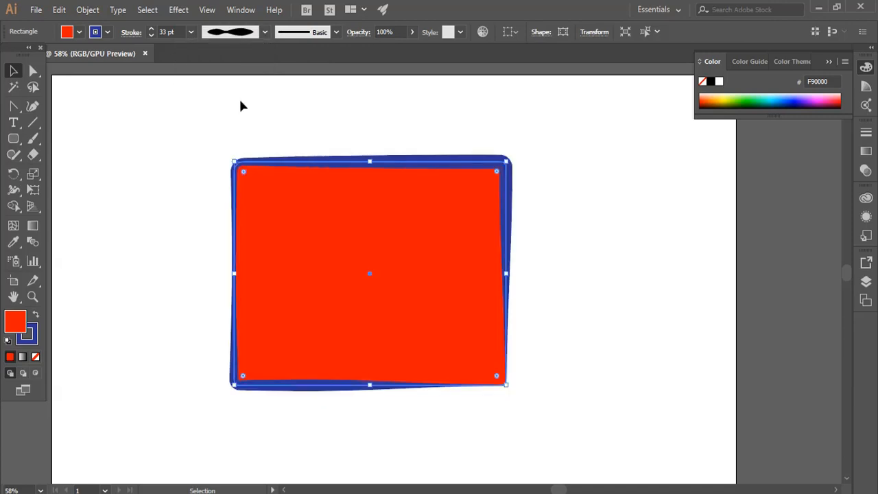
{"action": "left_click", "coordinate": [265, 31]}
{"action": "left_click", "coordinate": [234, 135]}
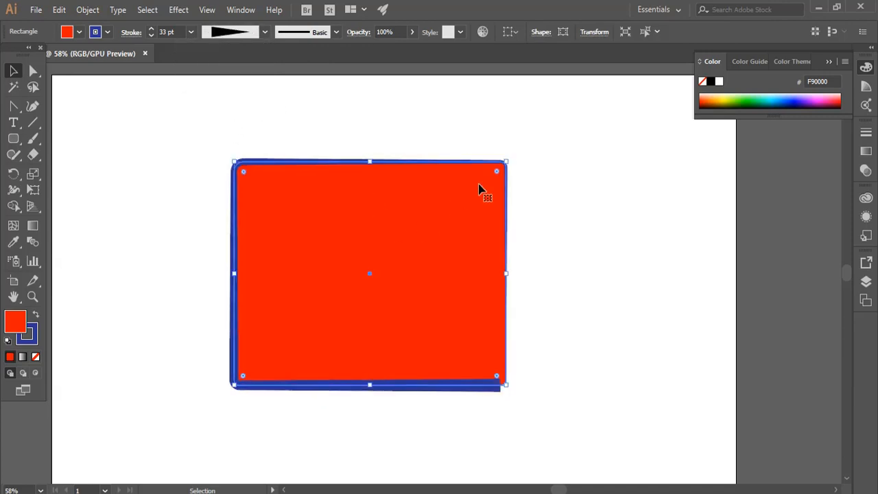
- Set the width profile of the rectangle's blue stroke back to Uniform
{"action": "left_click", "coordinate": [264, 32]}
{"action": "left_click", "coordinate": [230, 68]}
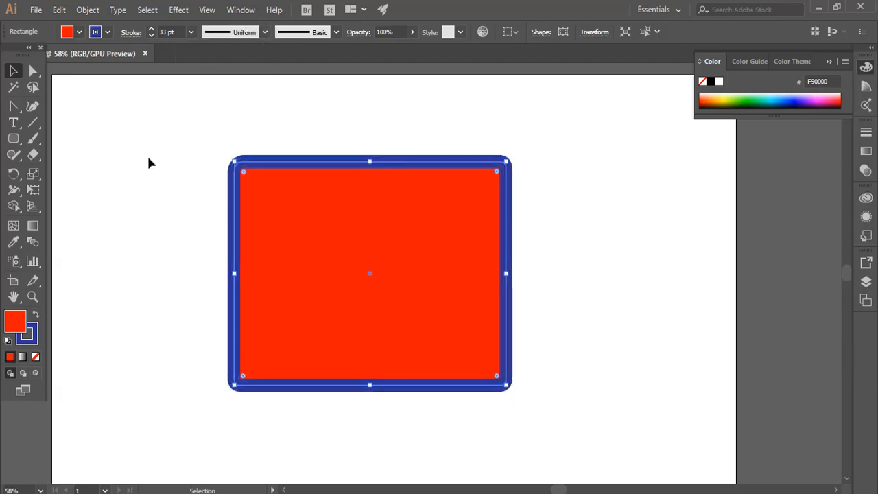
{"action": "left_click", "coordinate": [150, 162]}
- Try green and cyan fills on the rectangle and settle on a magenta pink fill
{"action": "left_click", "coordinate": [304, 165]}
{"action": "left_click", "coordinate": [79, 32]}
{"action": "left_click", "coordinate": [62, 55]}
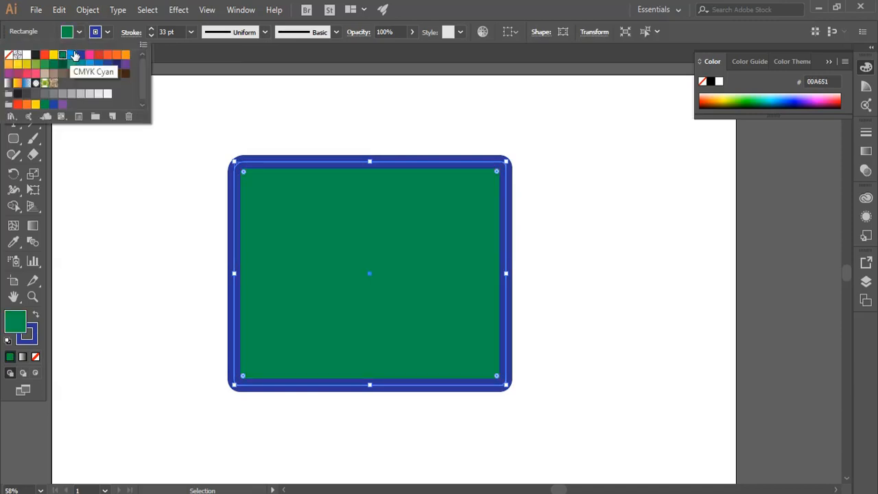
{"action": "left_click", "coordinate": [71, 54]}
{"action": "left_click", "coordinate": [88, 54]}
- Change the pink rectangle's stroke color from the swatches to light orange
{"action": "left_click", "coordinate": [107, 33]}
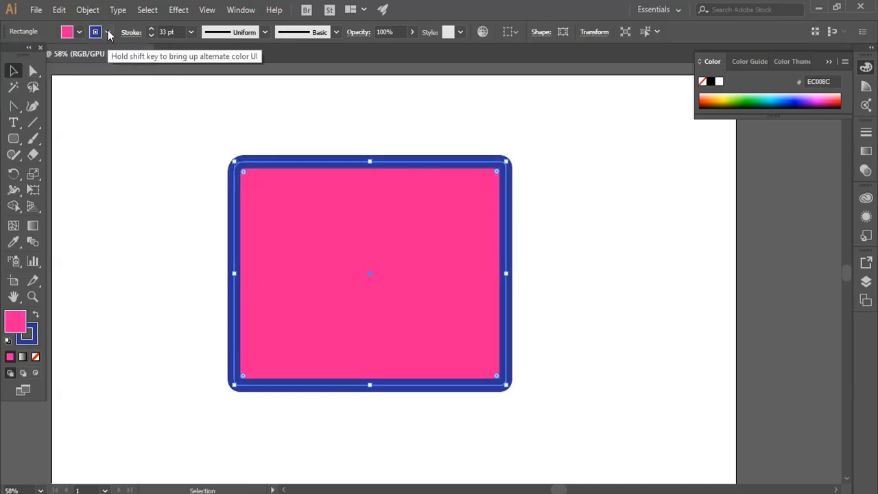
{"action": "left_click", "coordinate": [107, 33]}
{"action": "left_click", "coordinate": [107, 54]}
{"action": "left_click", "coordinate": [116, 54]}
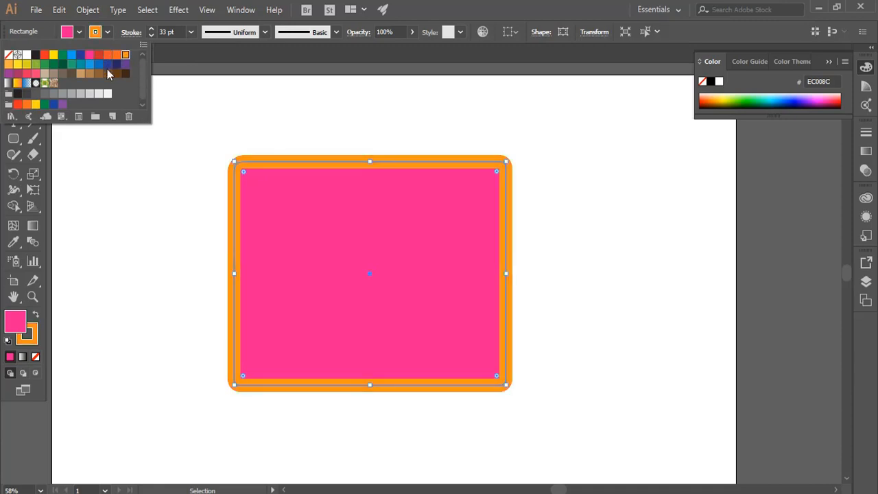
{"action": "left_click", "coordinate": [201, 156]}
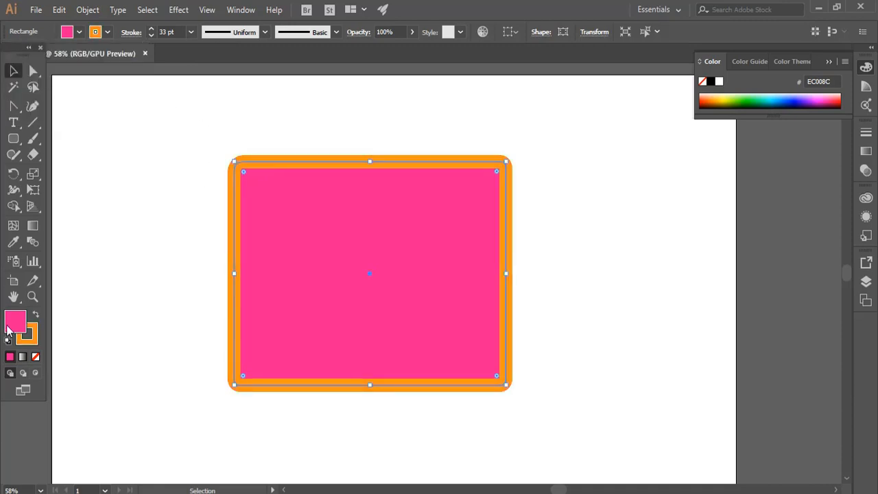
- Move the pink rectangle slightly down and to the right, and remove its orange stroke
{"action": "left_click", "coordinate": [128, 321]}
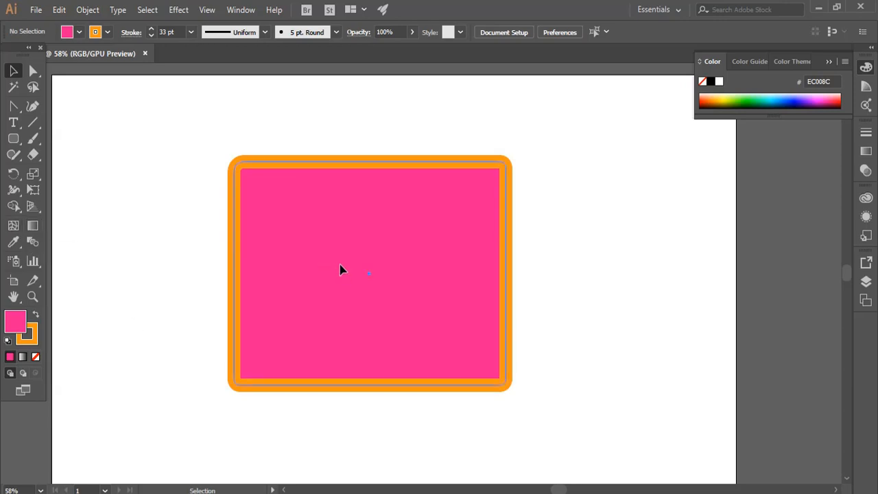
{"action": "left_click_drag", "start_coordinate": [339, 268], "coordinate": [350, 286]}
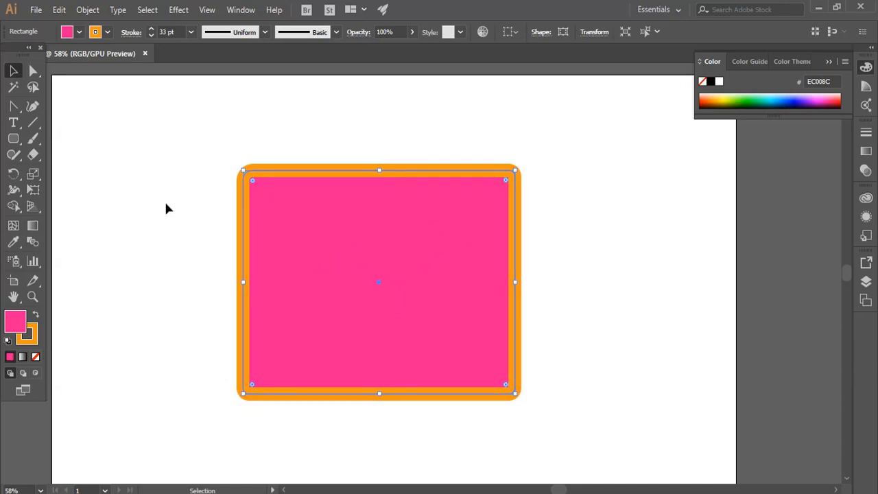
{"action": "left_click", "coordinate": [36, 341]}
{"action": "left_click", "coordinate": [36, 358]}
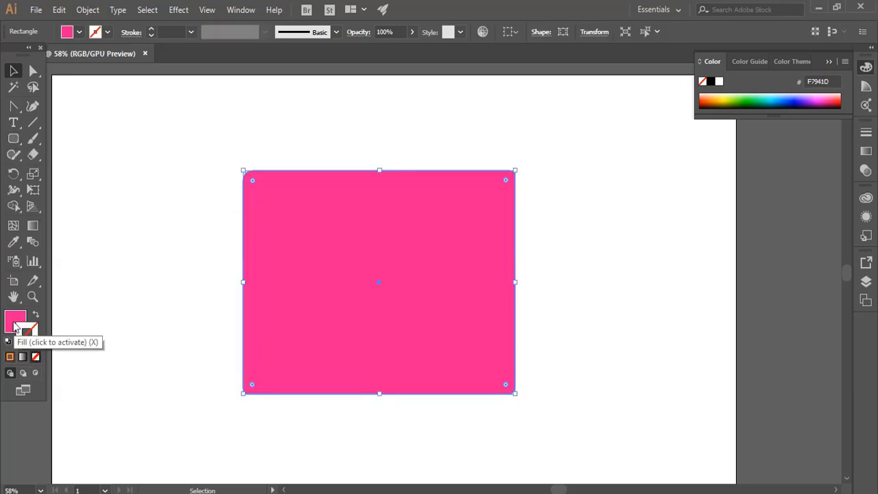
{"action": "left_click", "coordinate": [23, 322]}
- Round all four corners of the pink rectangle more strongly with the Direct Selection tool's corner widgets, and deselect it
{"action": "key", "text": "a"}
{"action": "left_click_drag", "start_coordinate": [203, 134], "coordinate": [615, 437]}
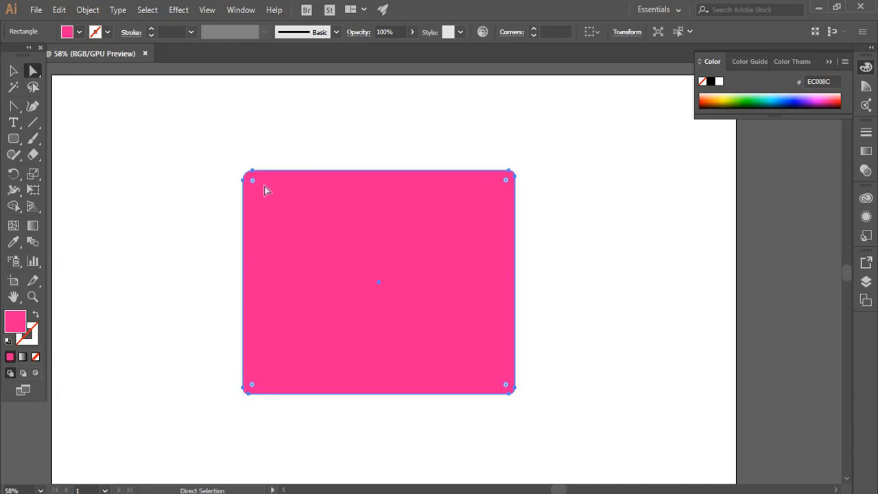
{"action": "left_click", "coordinate": [189, 167]}
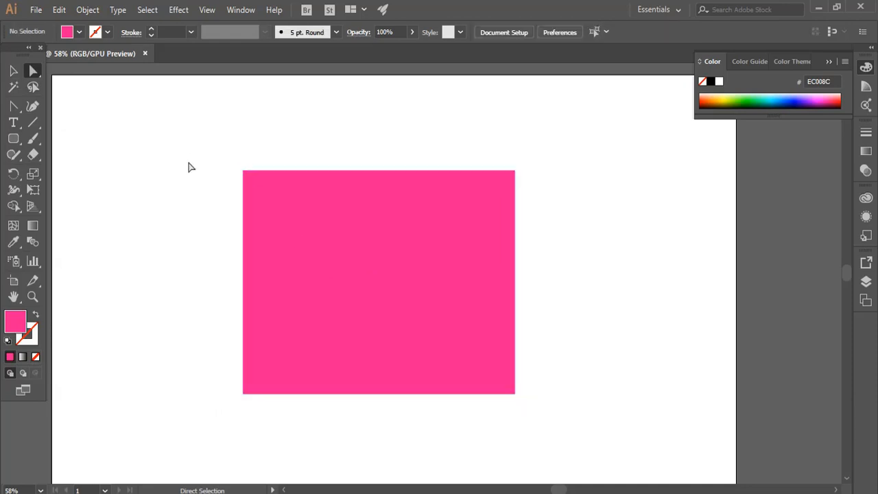
{"action": "left_click_drag", "start_coordinate": [233, 188], "coordinate": [604, 427]}
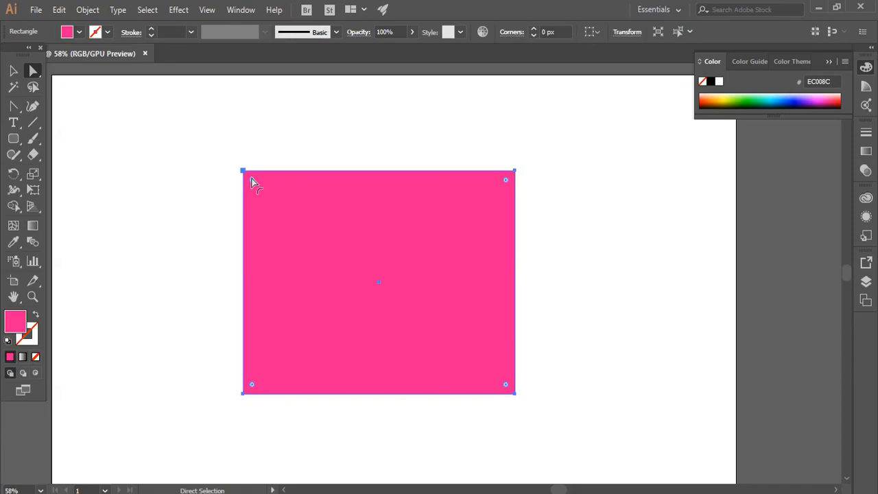
{"action": "left_click_drag", "start_coordinate": [252, 184], "coordinate": [267, 203]}
{"action": "left_click", "coordinate": [190, 188]}
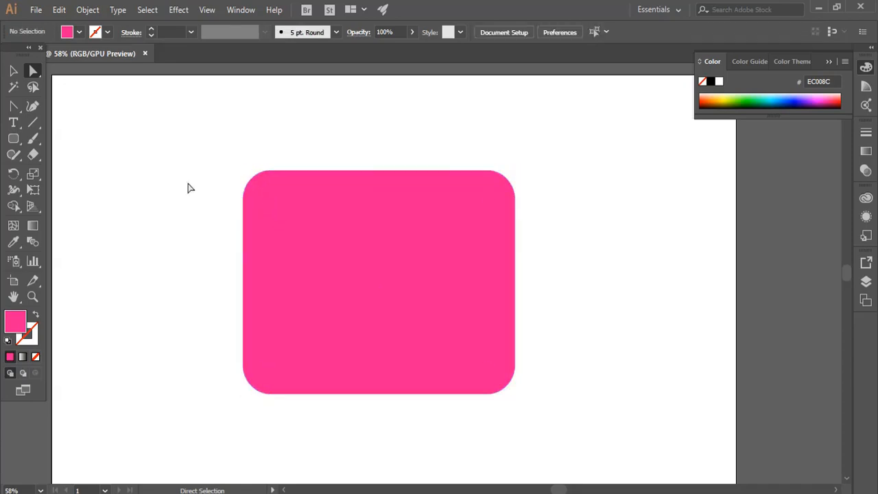